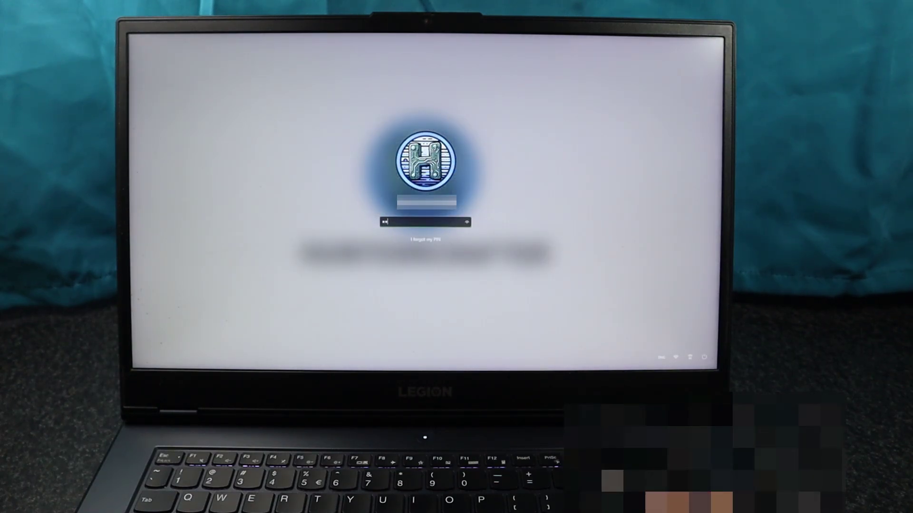
Step: Sign in with the PIN, set the desktop background to Slideshow, and open a YouTube channel video
key("Return")
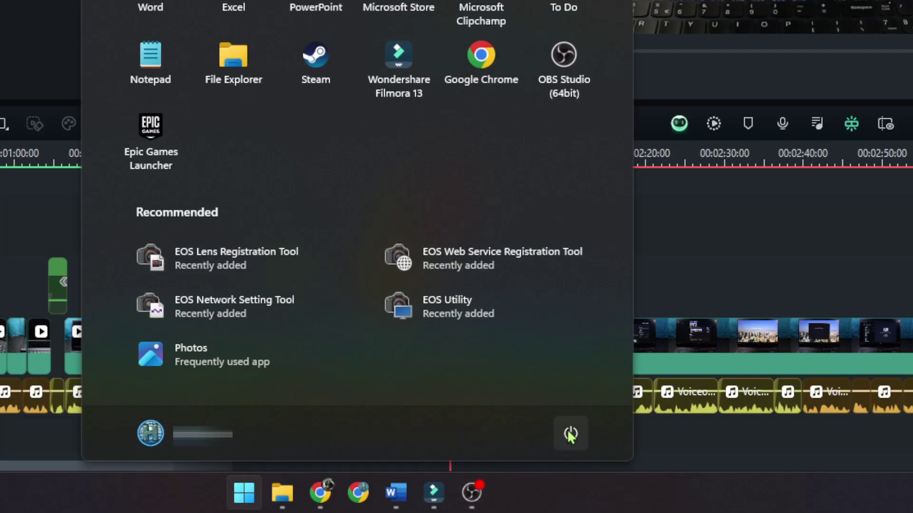
left_click(570, 435)
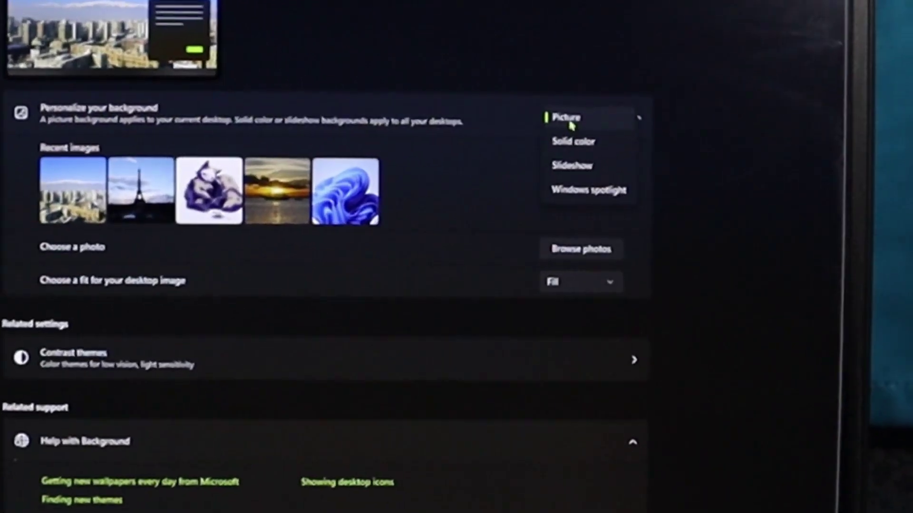
left_click(581, 166)
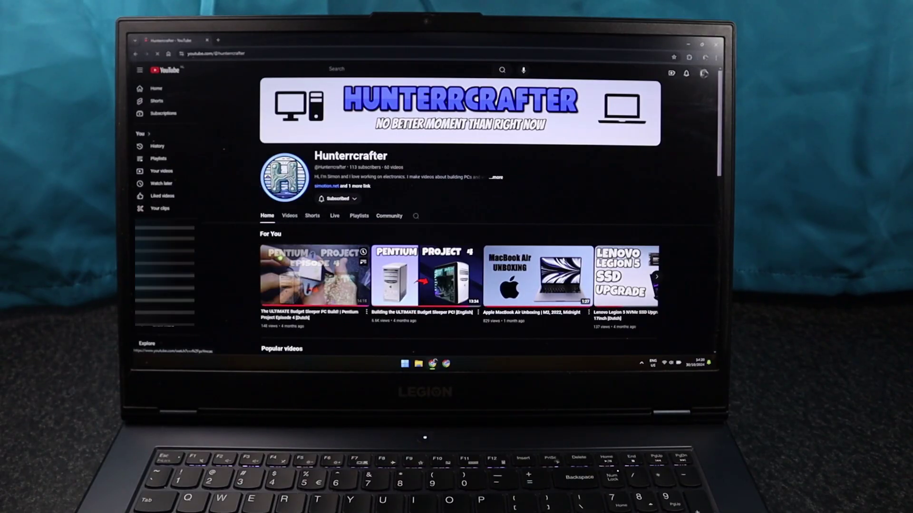
left_click(290, 262)
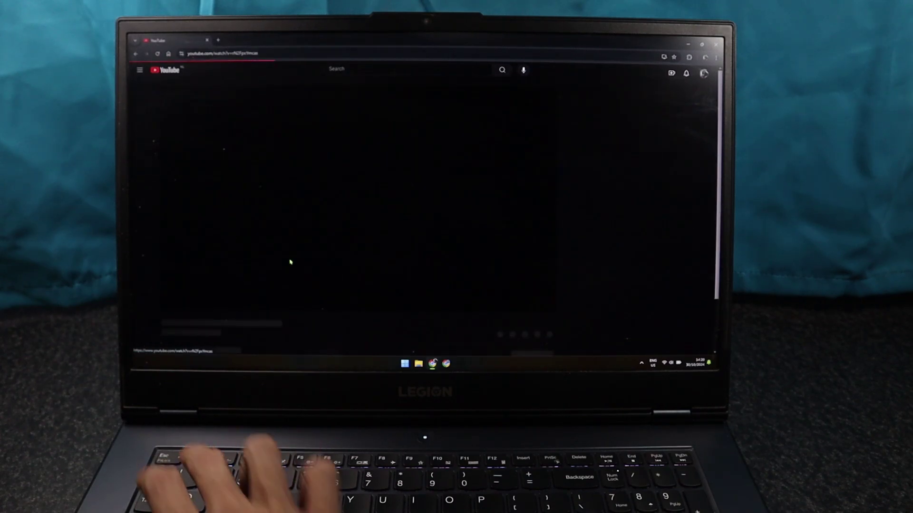